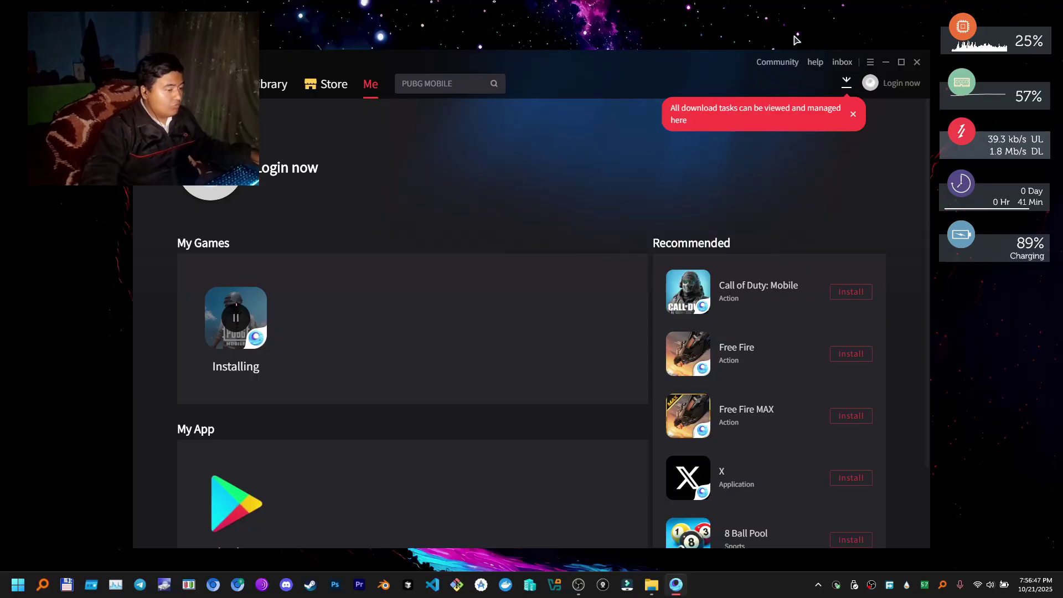
pyautogui.click(847, 87)
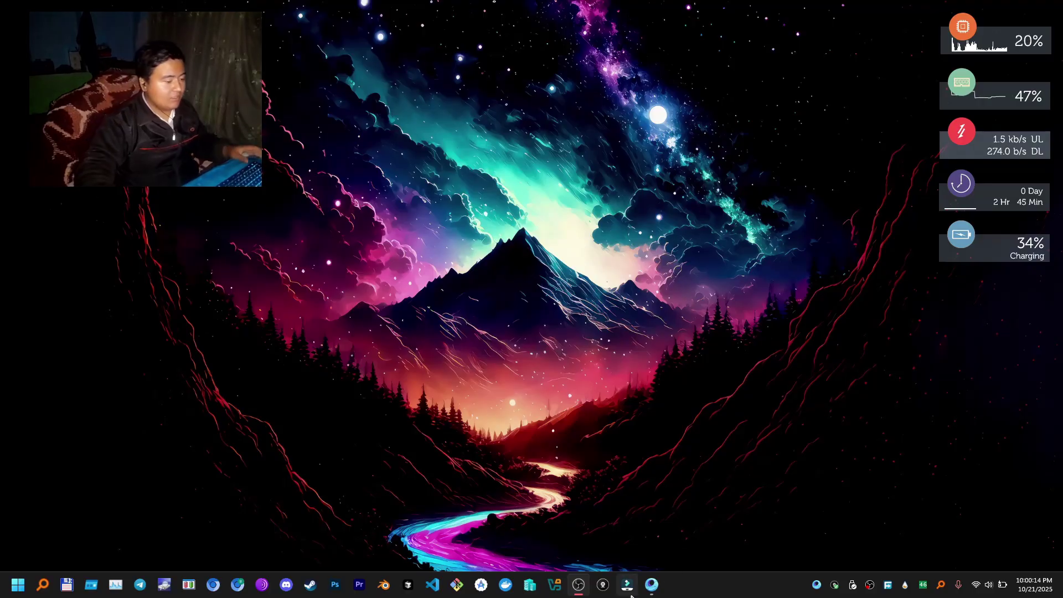
# Switch to GameLoop and set its engine settings to DirectX+ rendering with the discrete graphics card prioritized
pyautogui.click(651, 584)
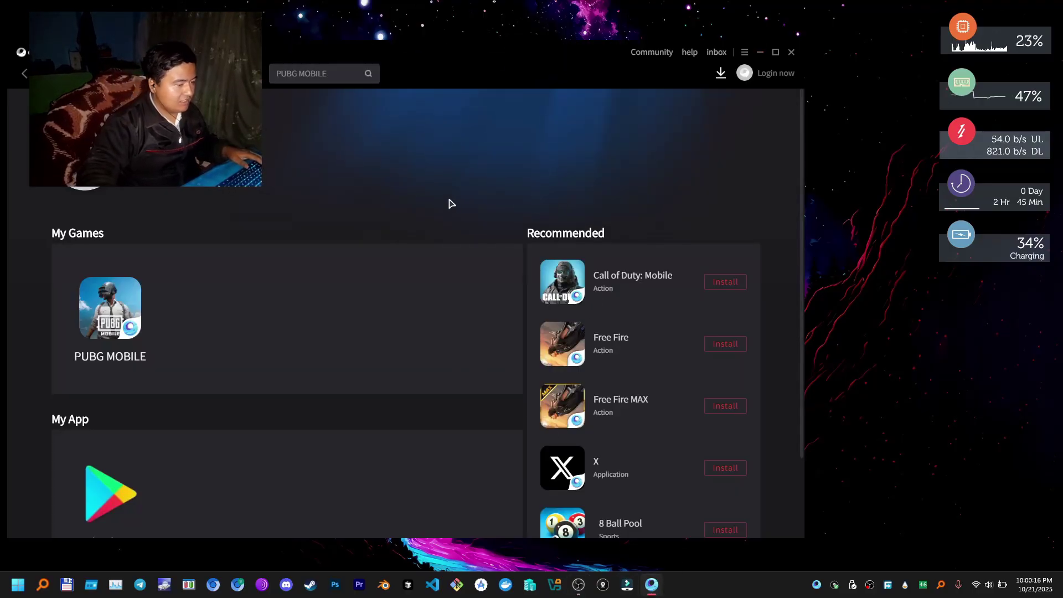
pyautogui.click(745, 54)
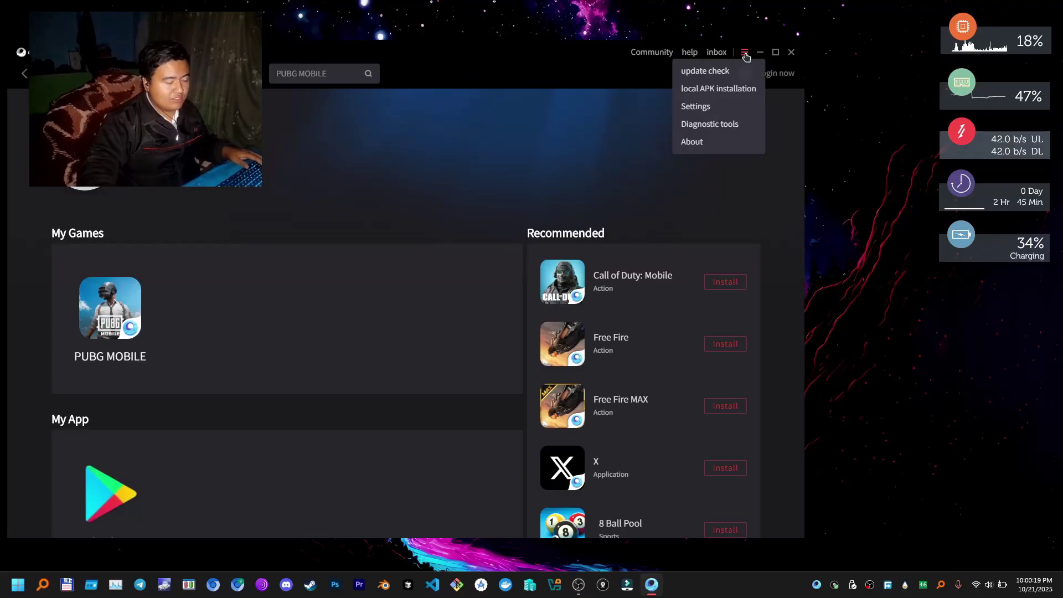
pyautogui.click(689, 113)
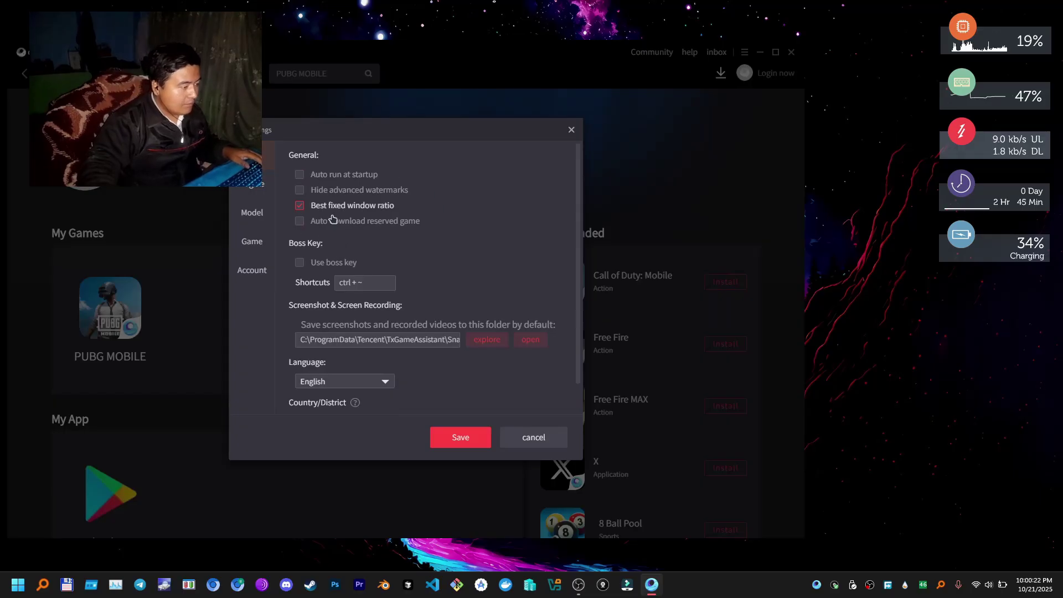
pyautogui.click(252, 183)
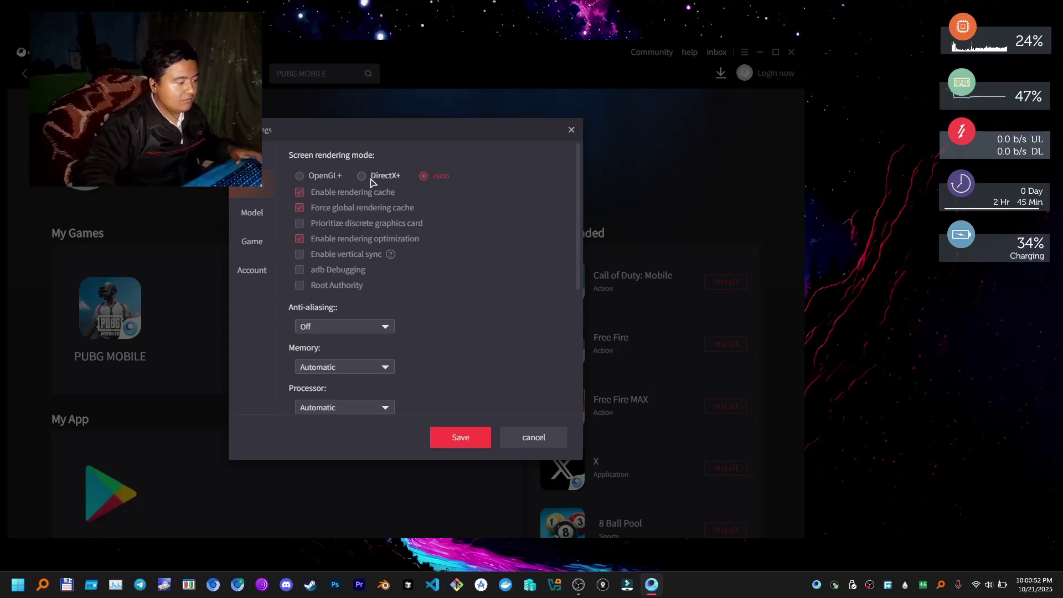
pyautogui.click(385, 175)
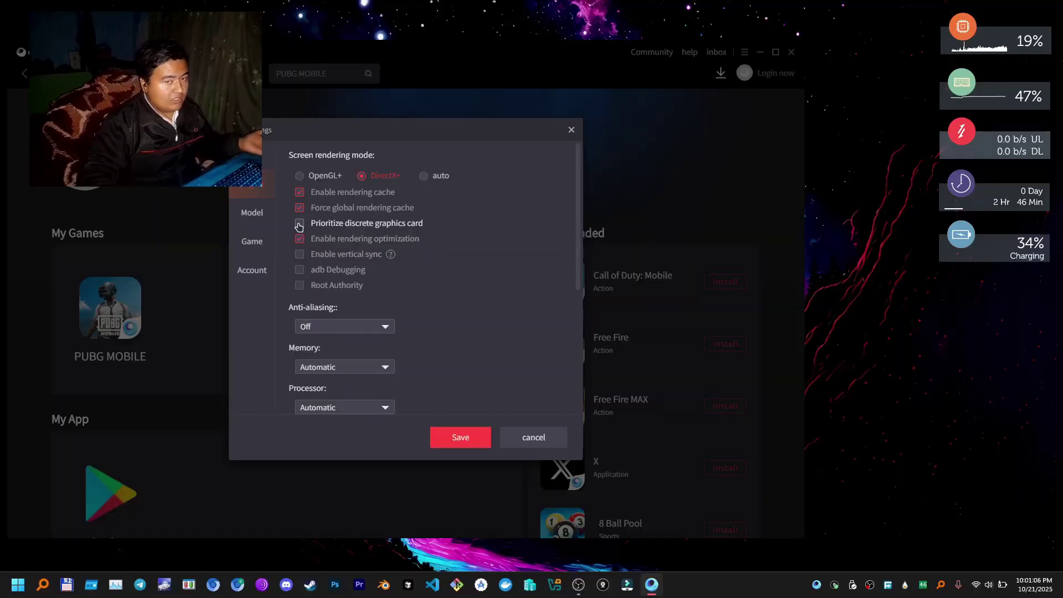
pyautogui.click(299, 223)
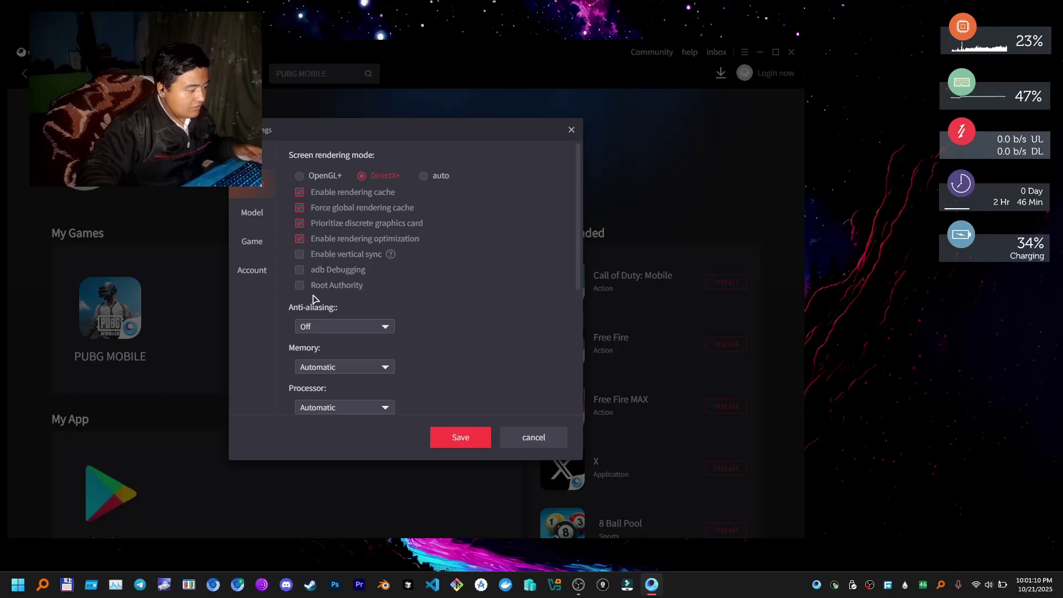
# Look through the available anti-aliasing, memory and processor options in the engine settings
pyautogui.click(340, 332)
pyautogui.click(388, 327)
pyautogui.click(382, 327)
pyautogui.click(355, 327)
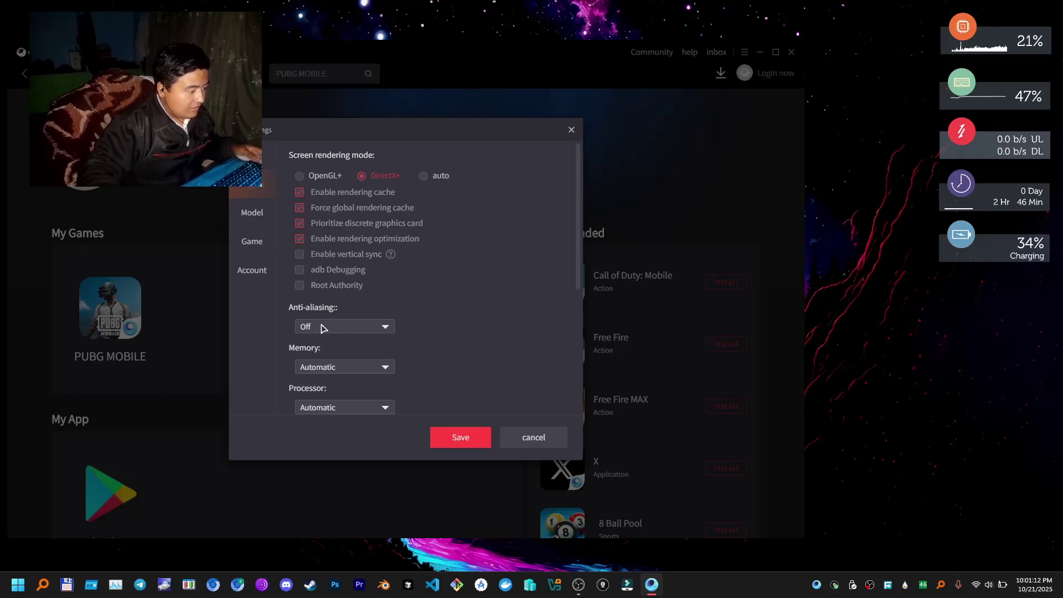
pyautogui.click(338, 327)
pyautogui.scroll(-1, 500, 304)
pyautogui.click(347, 312)
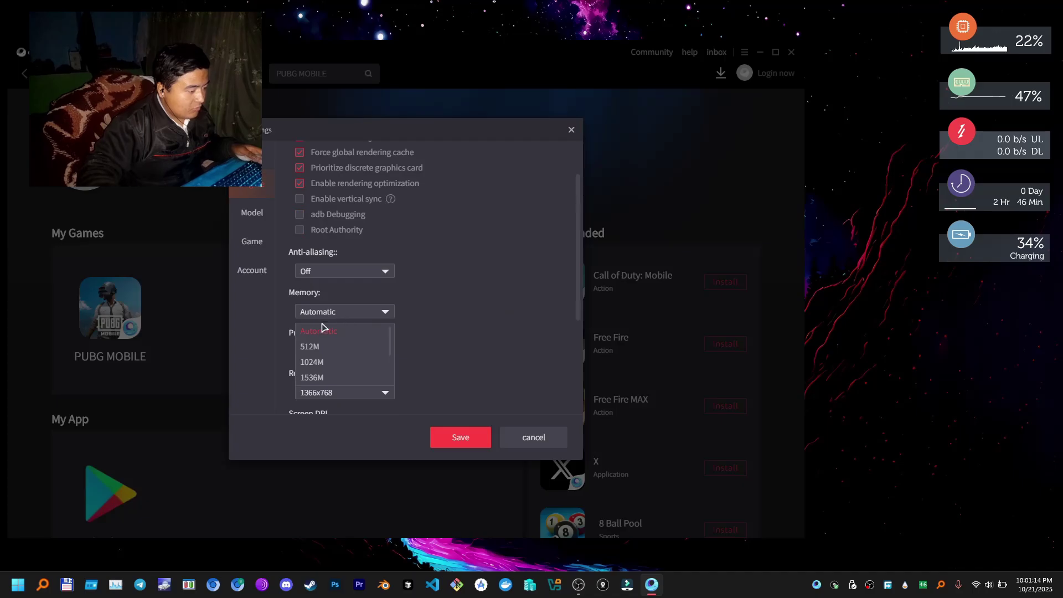
pyautogui.scroll(-1, 324, 376)
pyautogui.press('Escape')
pyautogui.click(351, 354)
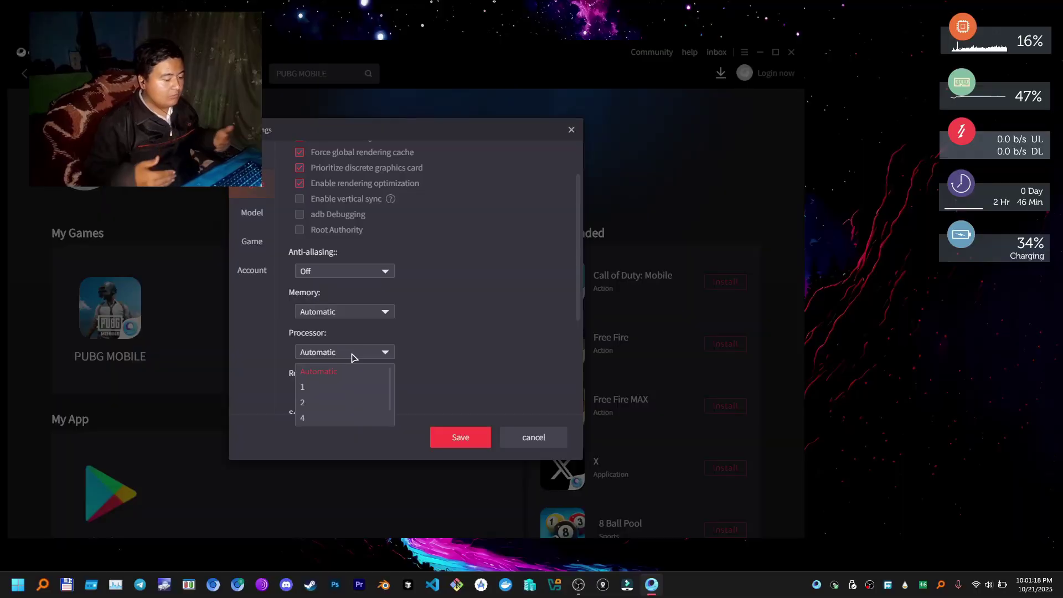
pyautogui.click(351, 353)
# Set the emulator's memory to 4096M and its processor count to 8
pyautogui.click(331, 314)
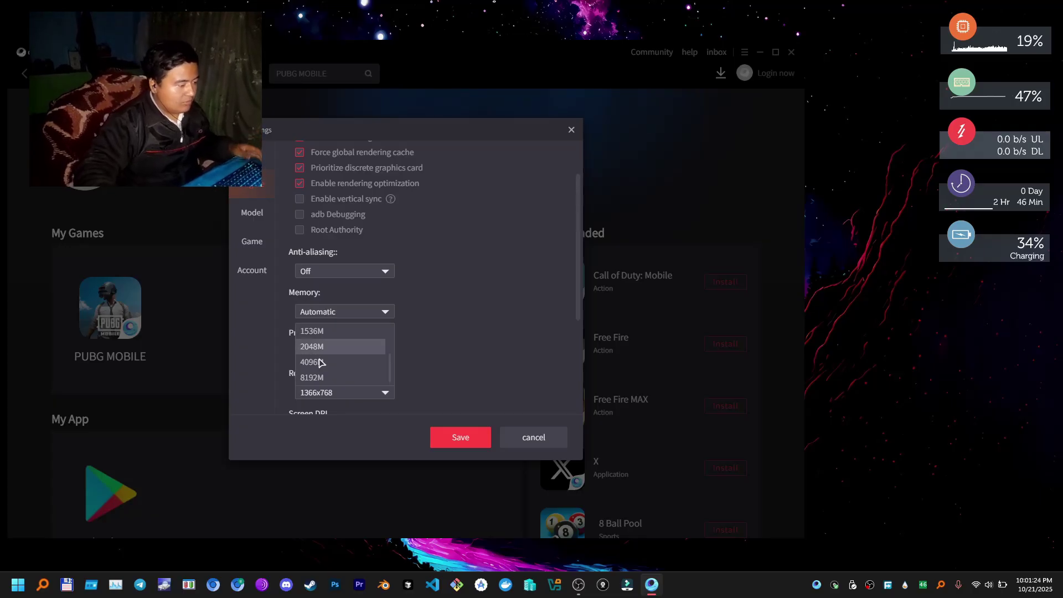
pyautogui.click(305, 371)
pyautogui.click(333, 314)
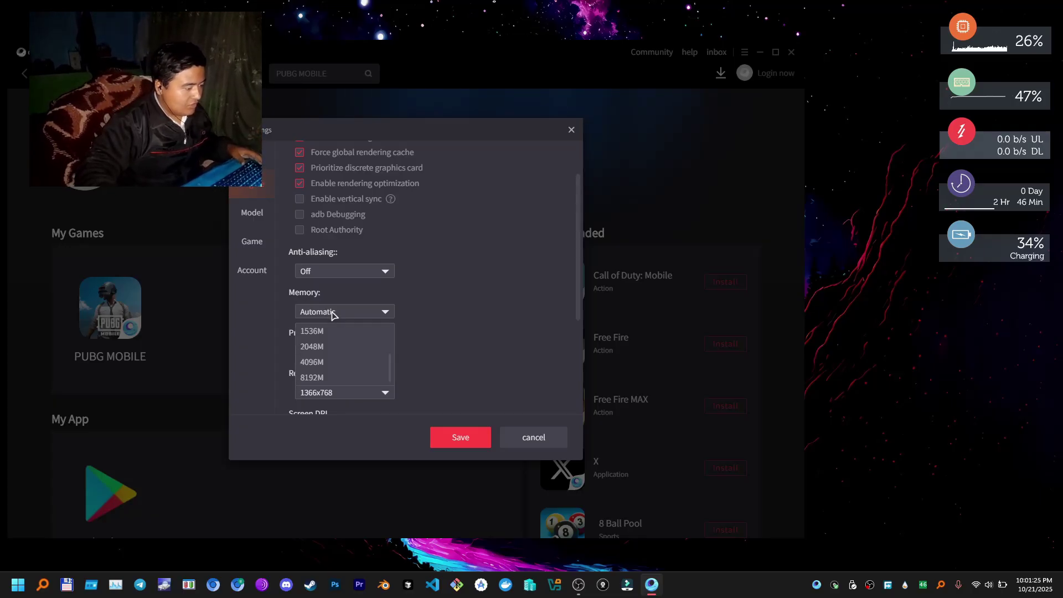
pyautogui.click(311, 362)
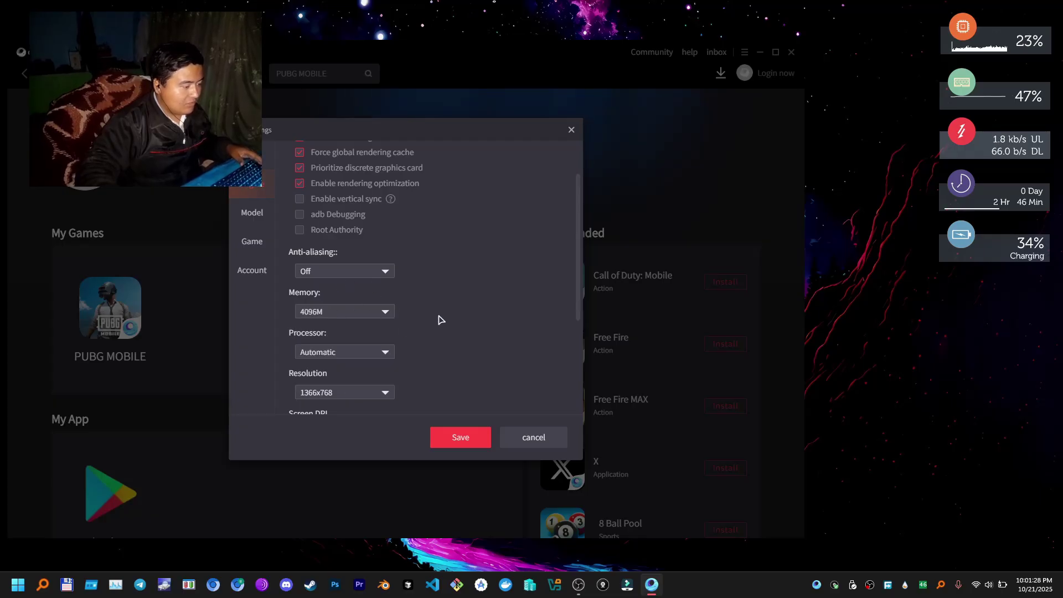
pyautogui.click(380, 342)
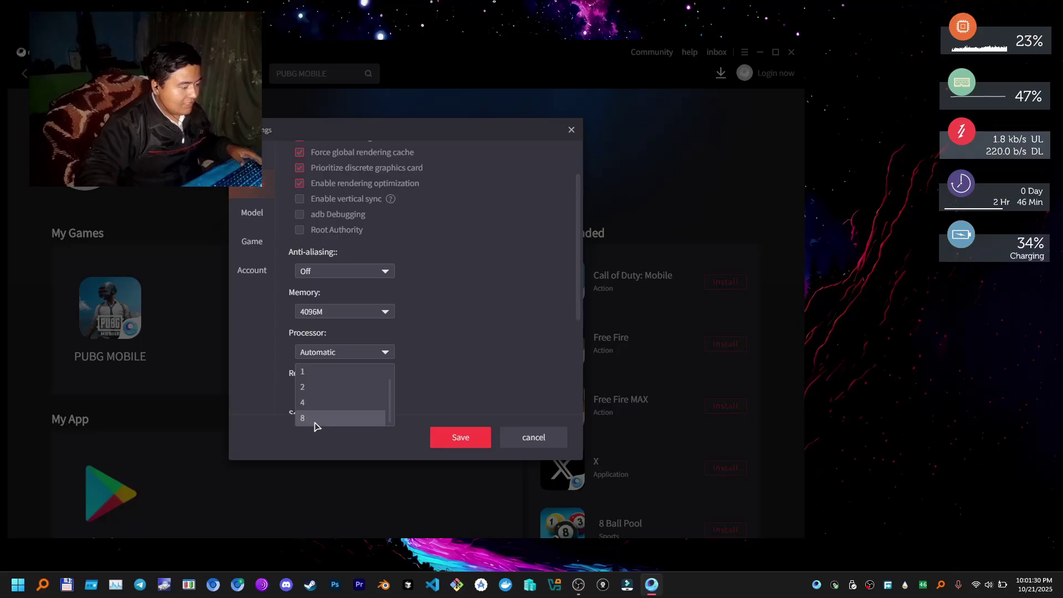
pyautogui.click(315, 424)
# Check the available resolution and screen DPI options in the engine settings
pyautogui.scroll(-1, 521, 340)
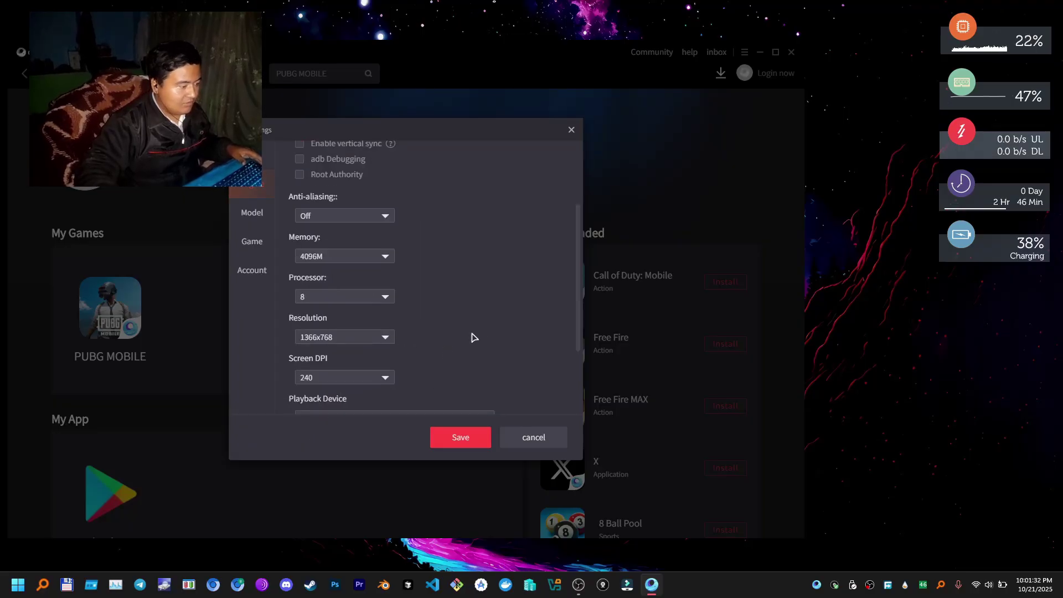
pyautogui.click(360, 337)
pyautogui.click(360, 337)
pyautogui.click(355, 338)
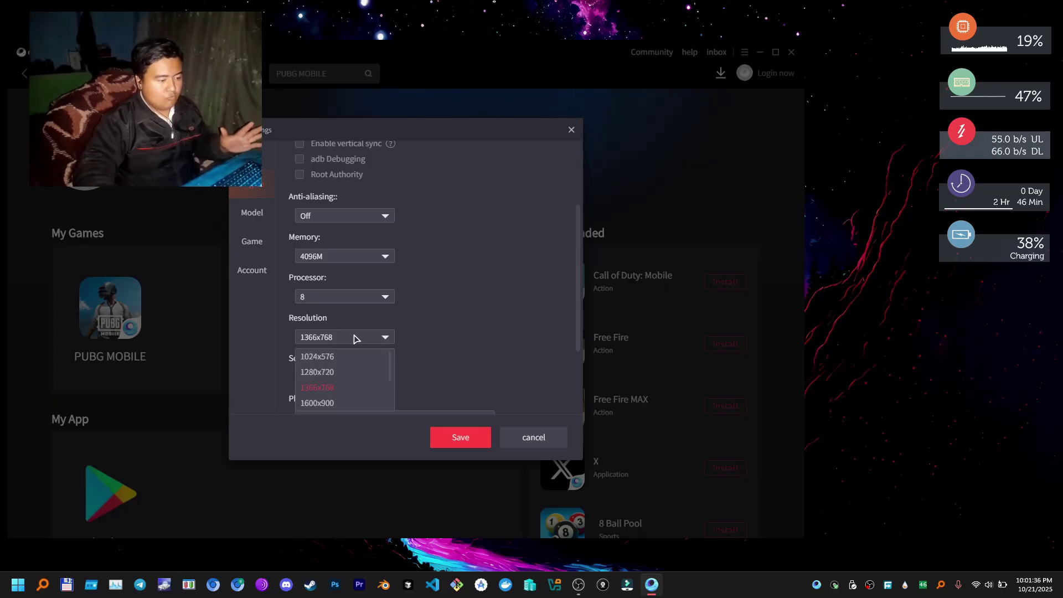
pyautogui.scroll(-2, 360, 304)
pyautogui.click(364, 270)
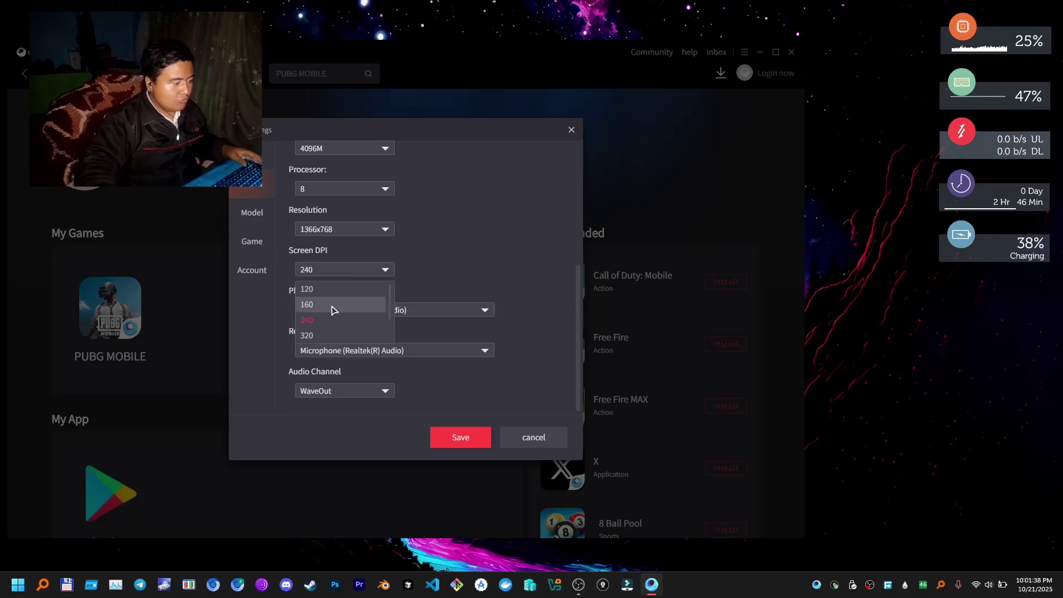
pyautogui.click(449, 247)
# Set a customized emulator resolution of 1280 by 1024
pyautogui.click(361, 229)
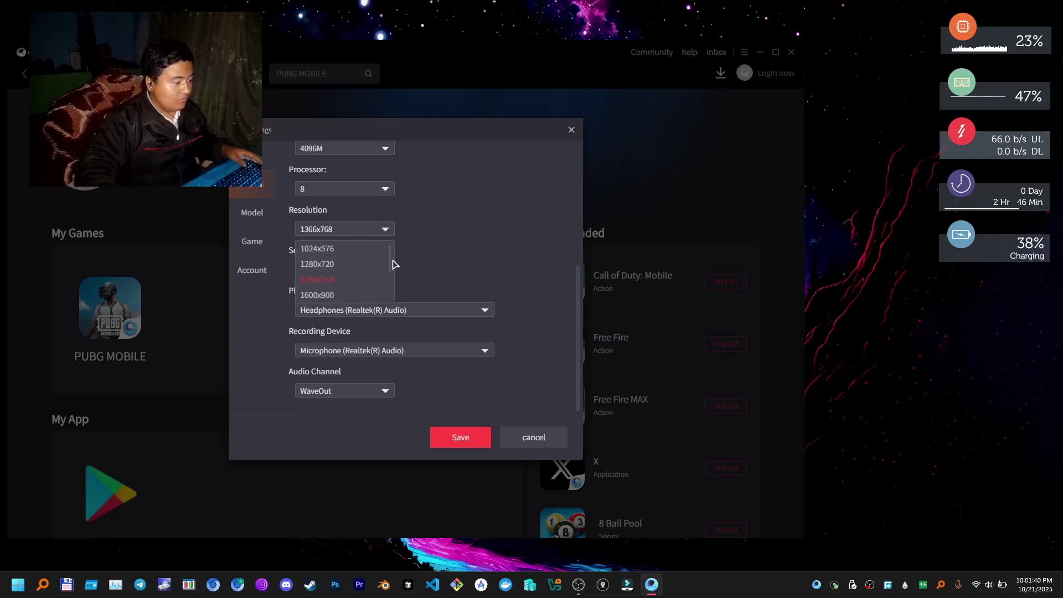
pyautogui.scroll(-1, 365, 274)
pyautogui.click(336, 295)
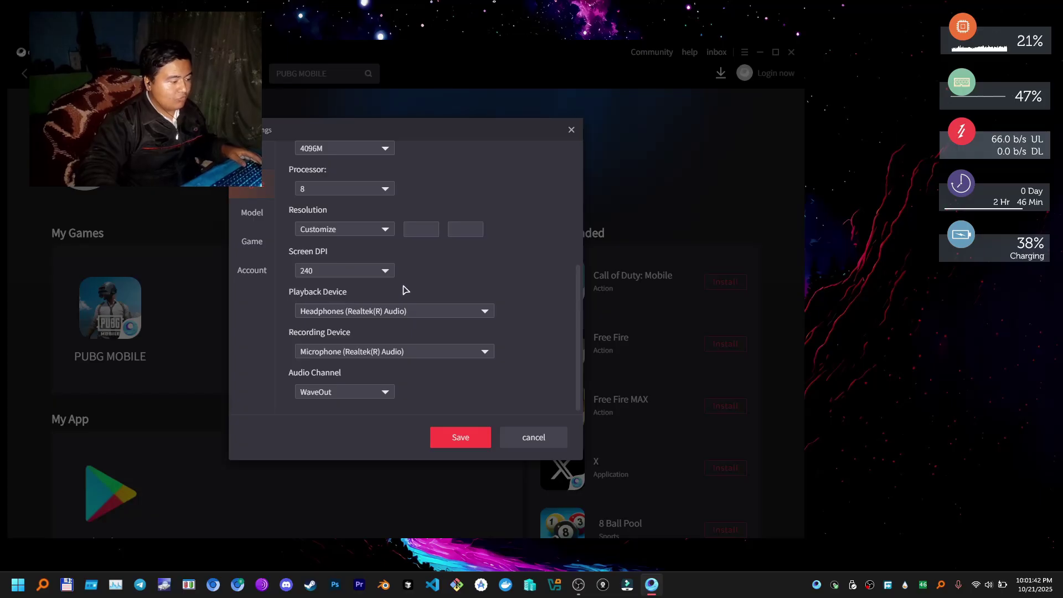
pyautogui.click(417, 231)
pyautogui.write('12')
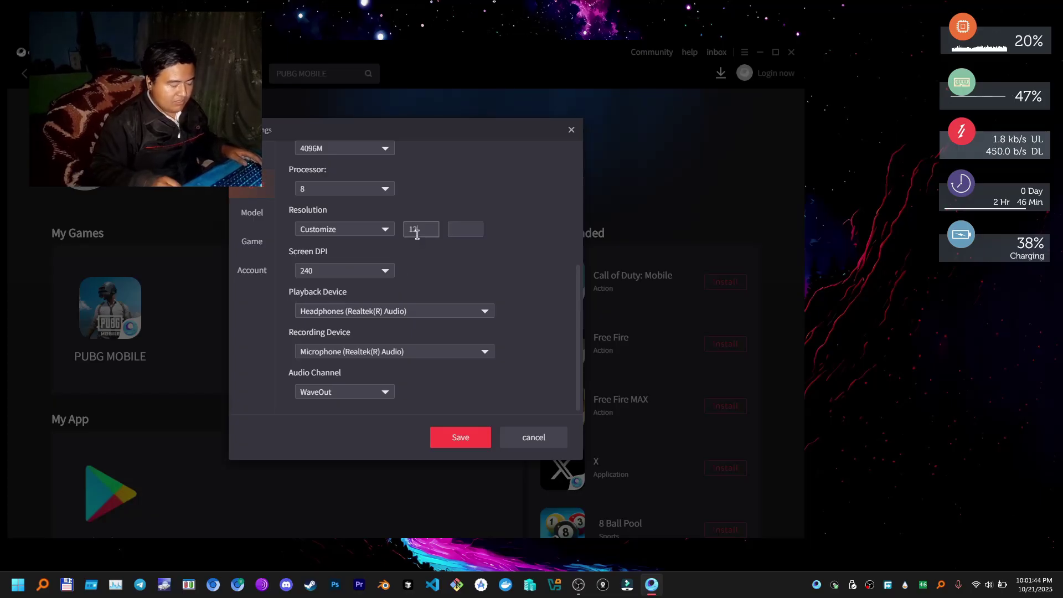
pyautogui.click(368, 229)
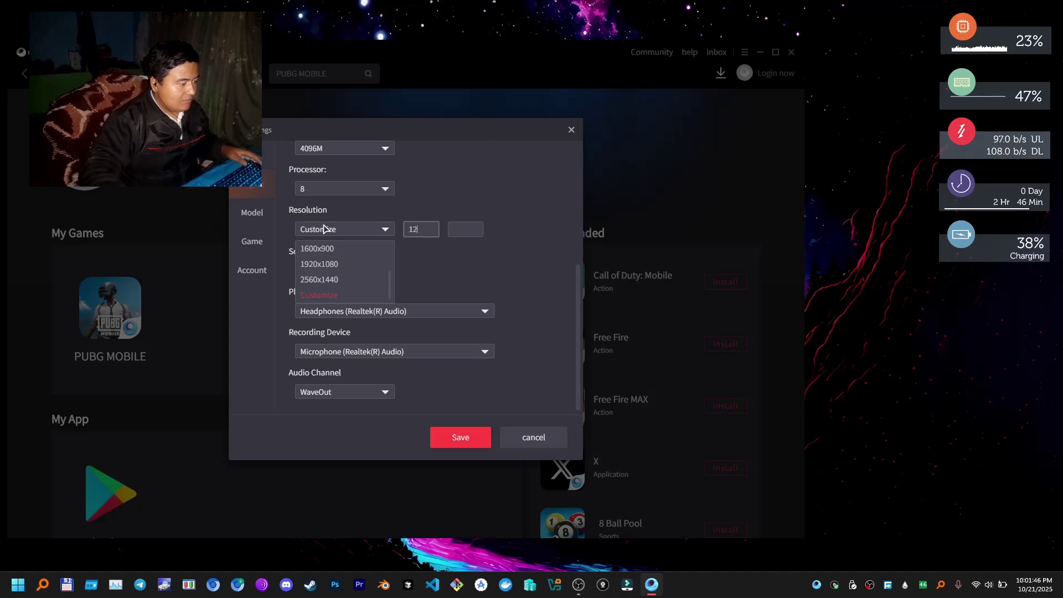
pyautogui.click(333, 229)
pyautogui.write('280')
pyautogui.click(457, 229)
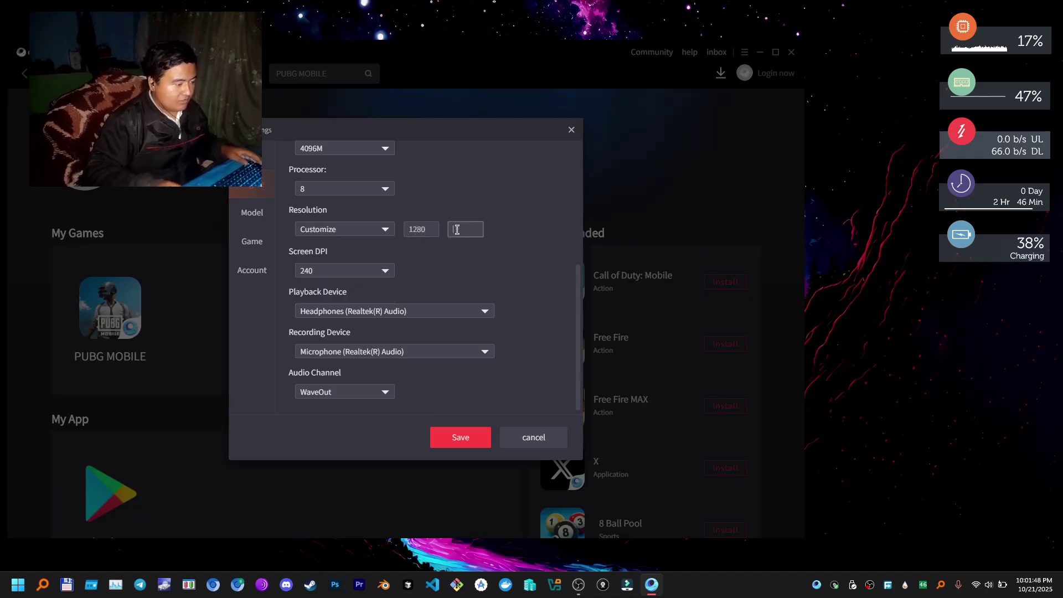
pyautogui.write('1024')
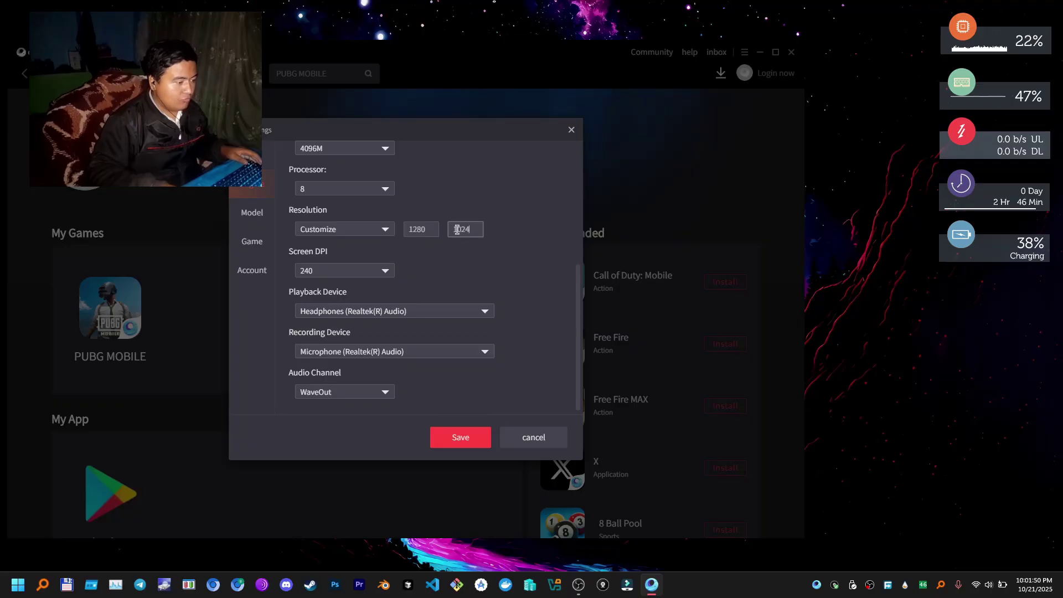
# Review the screen DPI, playback device, recording device and audio channel choices
pyautogui.click(372, 271)
pyautogui.click(381, 271)
pyautogui.click(331, 272)
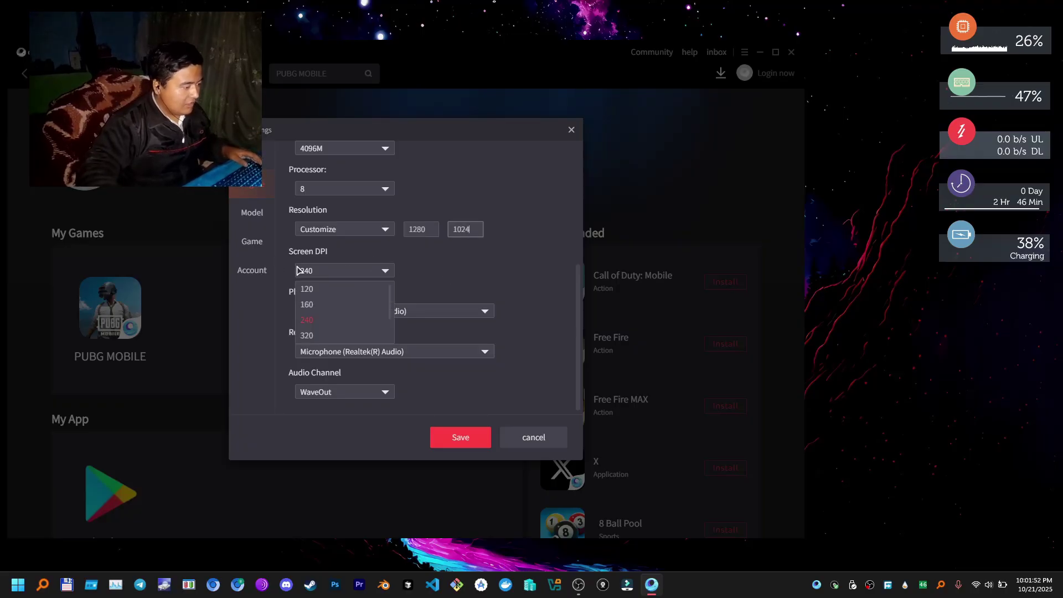
pyautogui.click(352, 271)
pyautogui.click(406, 312)
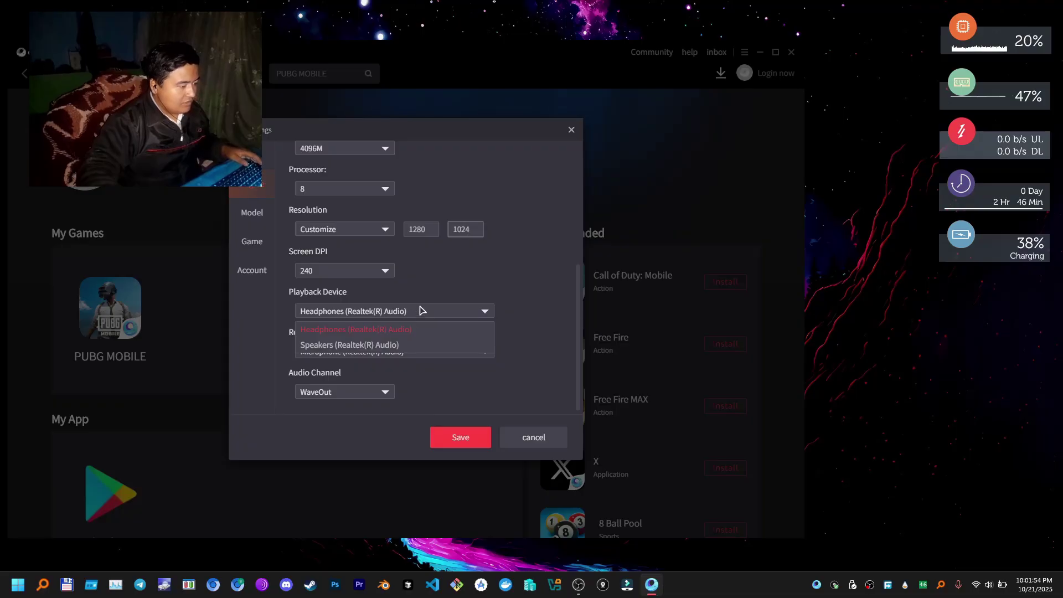
pyautogui.click(391, 312)
pyautogui.click(417, 352)
pyautogui.click(465, 329)
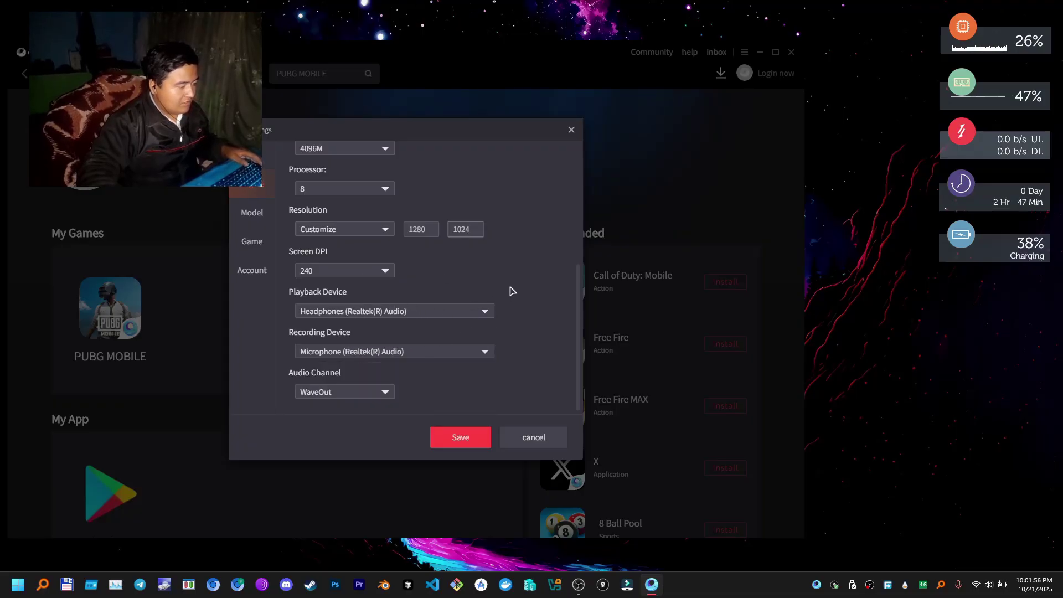
pyautogui.click(354, 392)
pyautogui.click(354, 393)
# Change the emulated phone from a customized model to the common model Asus ROG 2
pyautogui.click(253, 200)
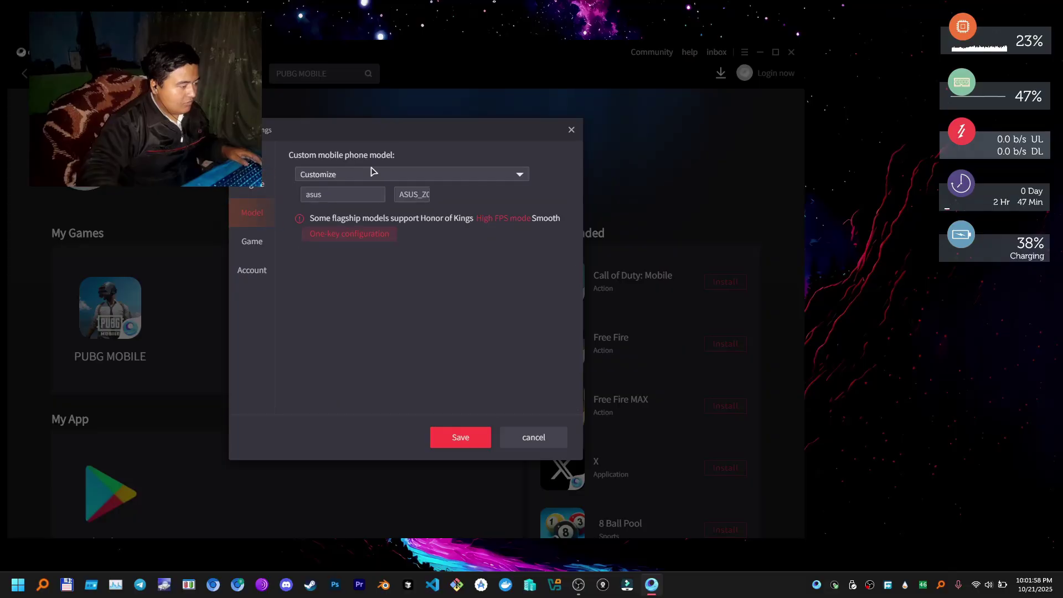
pyautogui.click(334, 176)
pyautogui.click(310, 194)
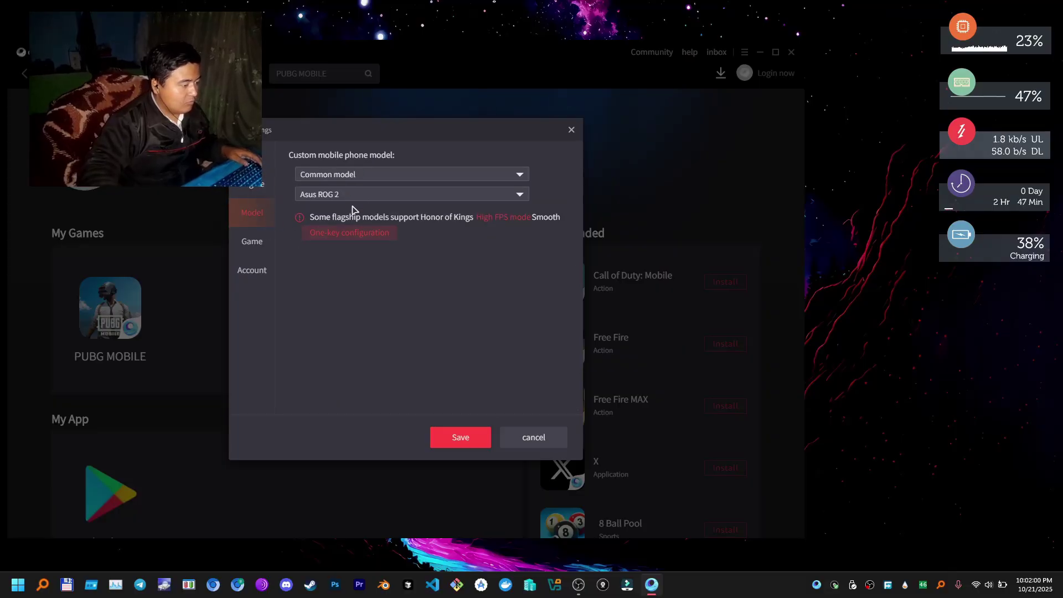
pyautogui.click(349, 195)
pyautogui.scroll(-5, 327, 233)
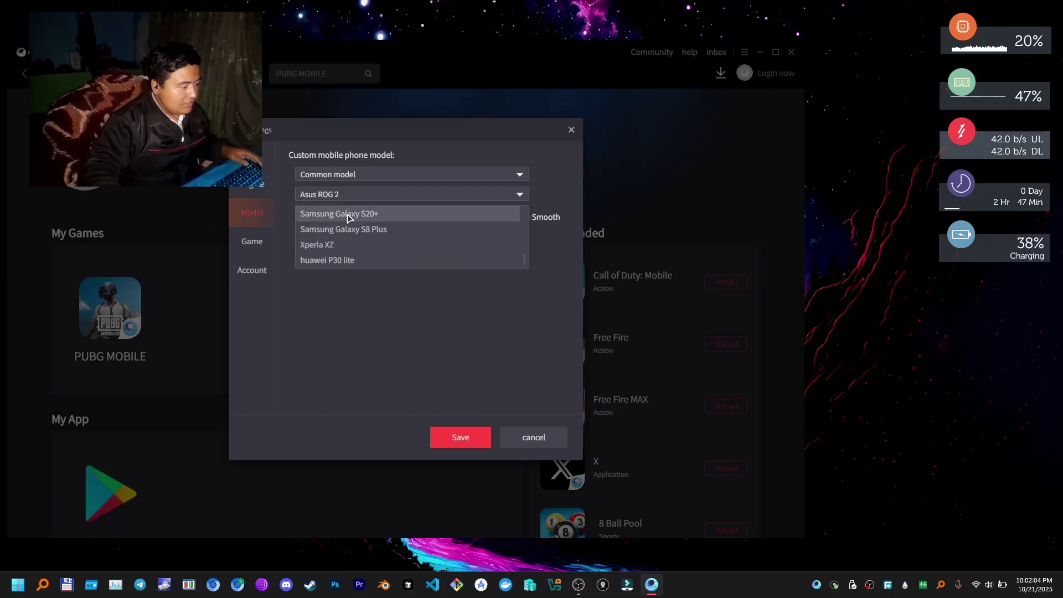
pyautogui.click(408, 195)
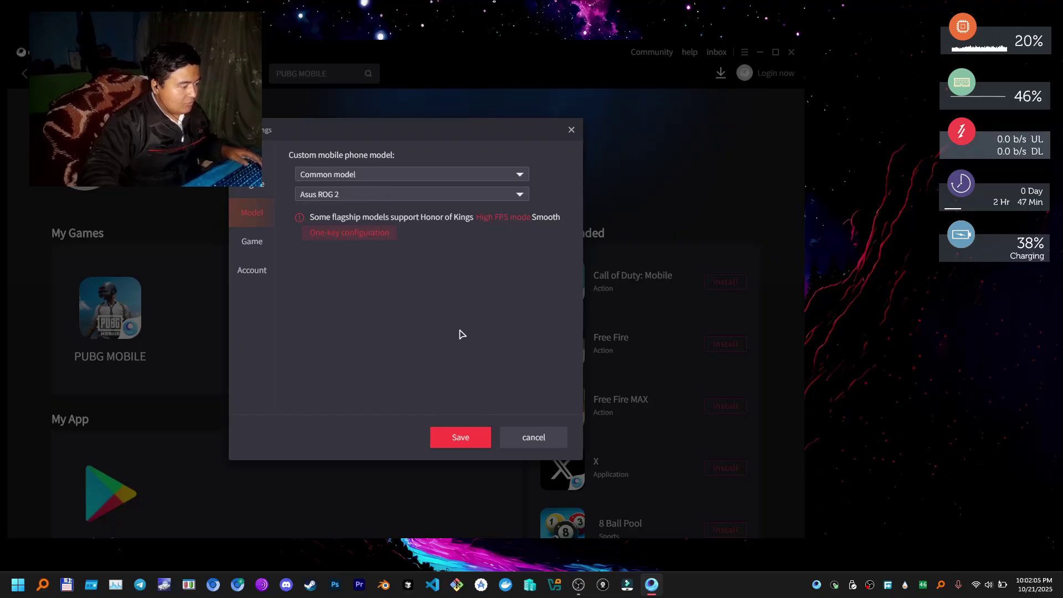
# Set PUBG MOBILE's graphics quality to Smooth and its FPS to 90, and save the settings
pyautogui.click(253, 244)
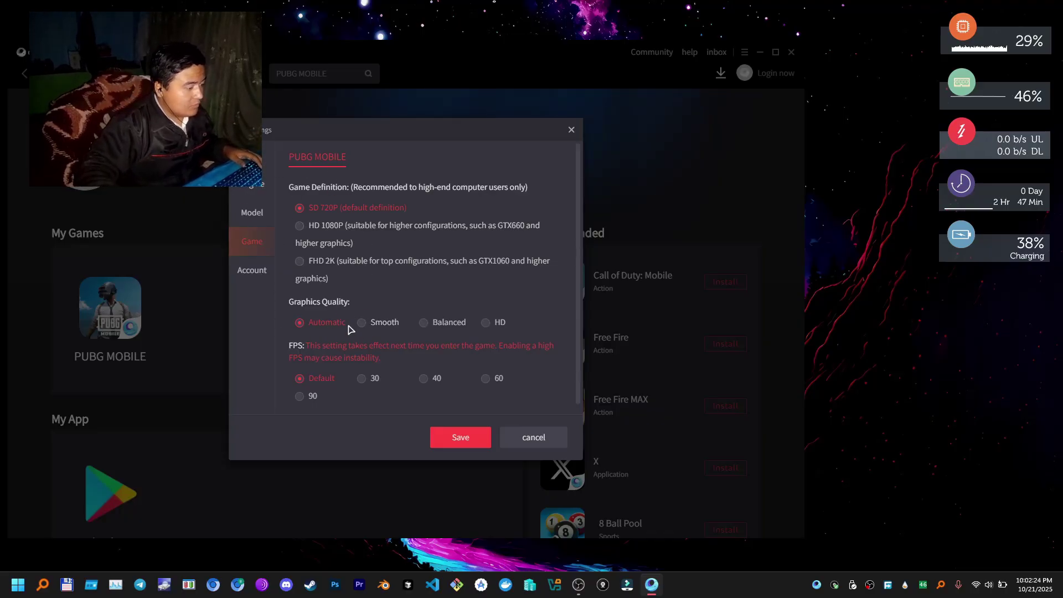
pyautogui.click(367, 326)
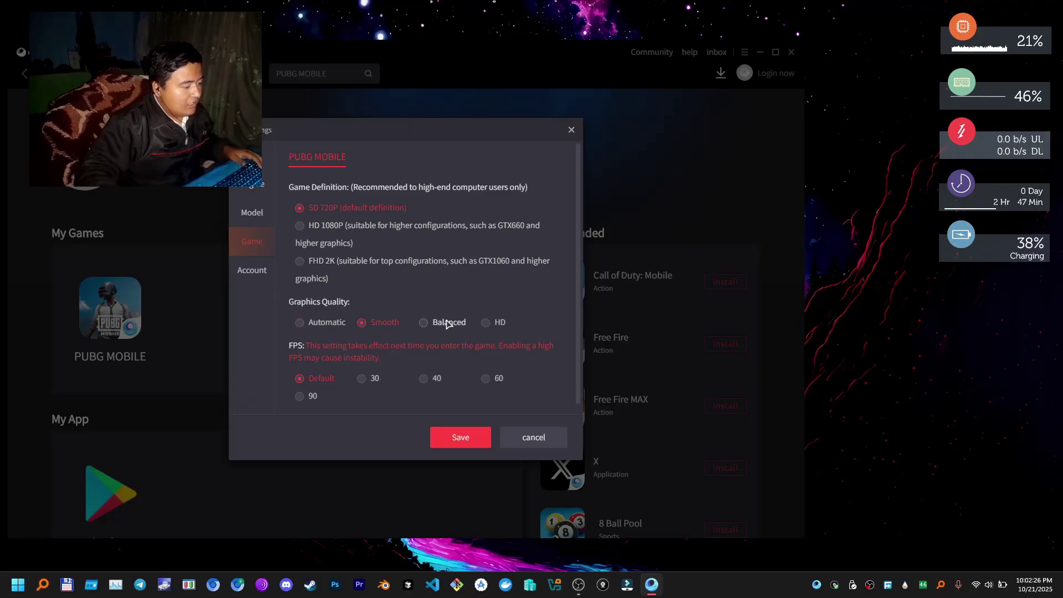
pyautogui.click(310, 396)
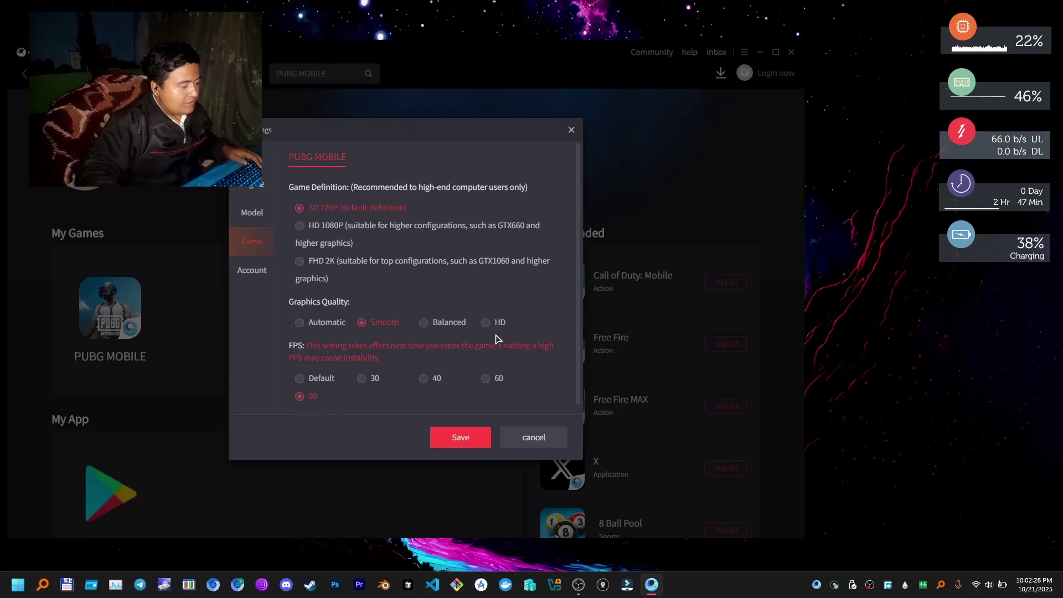
pyautogui.scroll(-1, 476, 321)
pyautogui.click(461, 436)
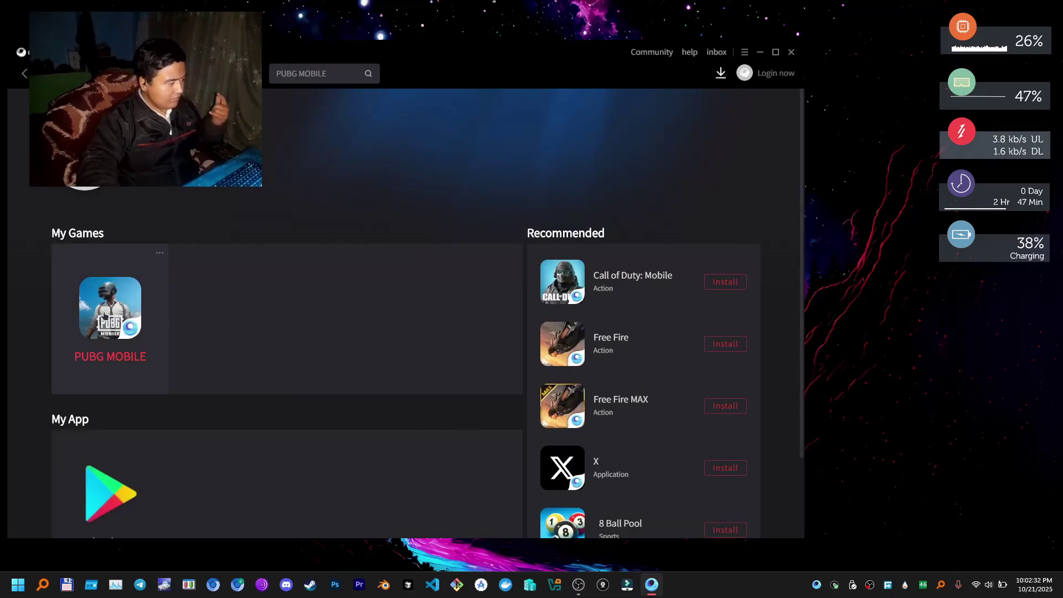
# Minimize the GameLoop launcher window
pyautogui.click(759, 52)
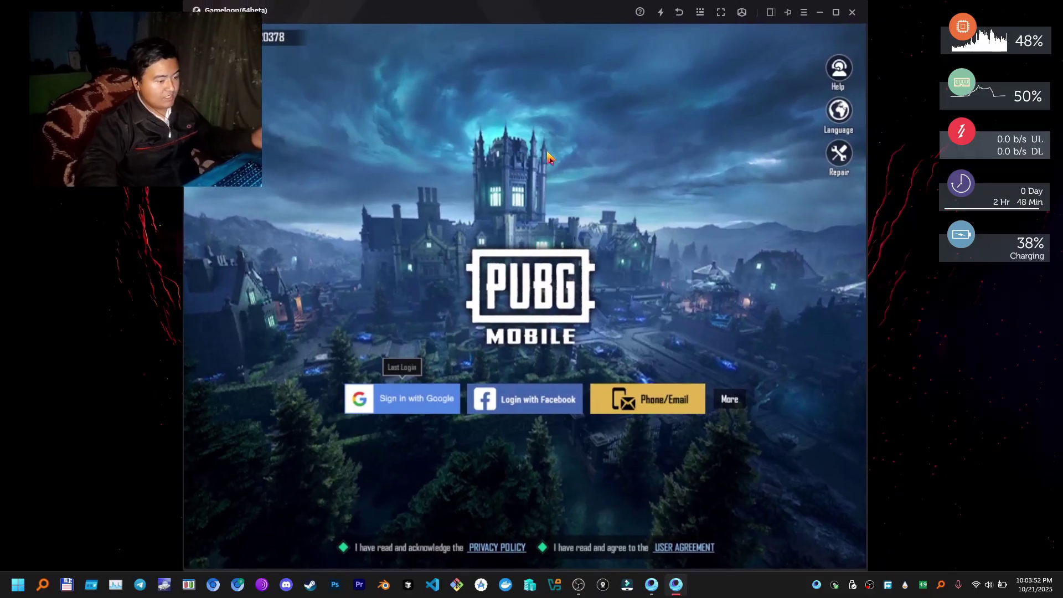
# Sign in to PUBG MOBILE with the Google account and let the game load
pyautogui.click(384, 407)
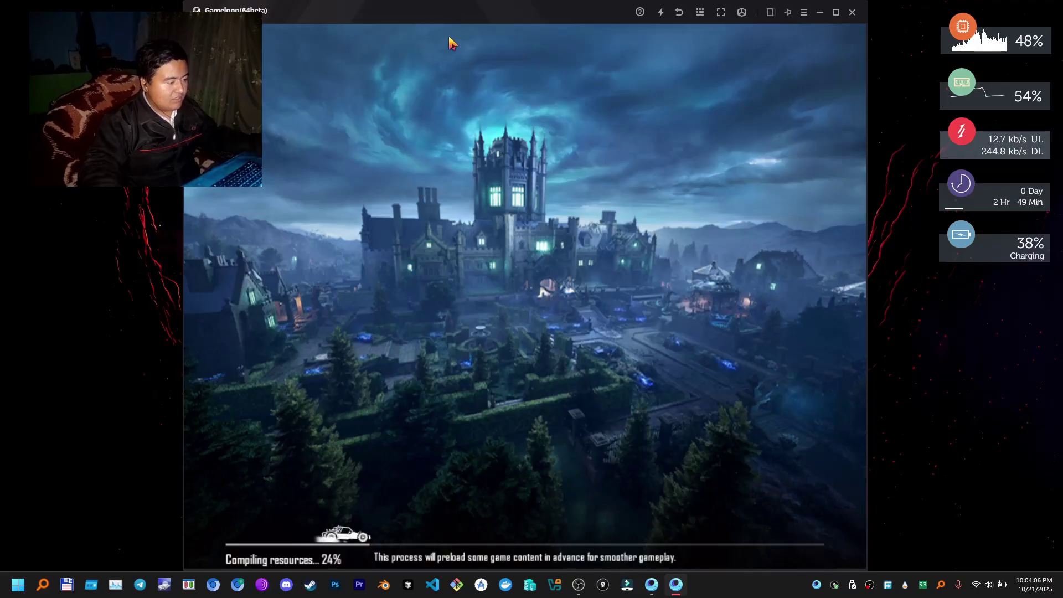
pyautogui.moveTo(449, 42); pyautogui.dragTo(442, 273)
pyautogui.click(441, 273)
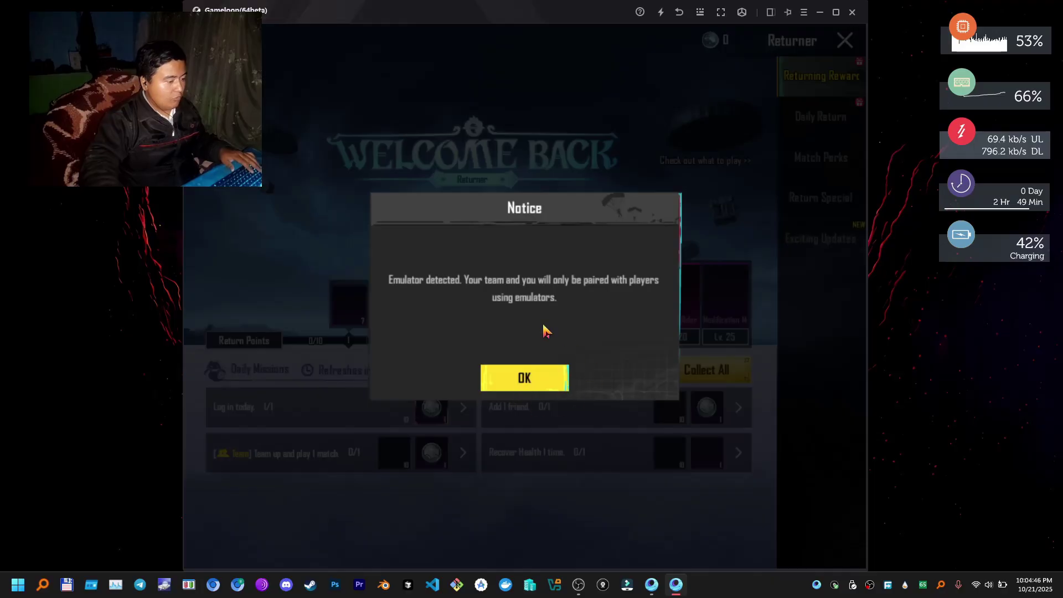
# Dismiss the emulator notice and close the Returner and Return 8-Day Sign-In pages to reach the game lobby
pyautogui.click(512, 374)
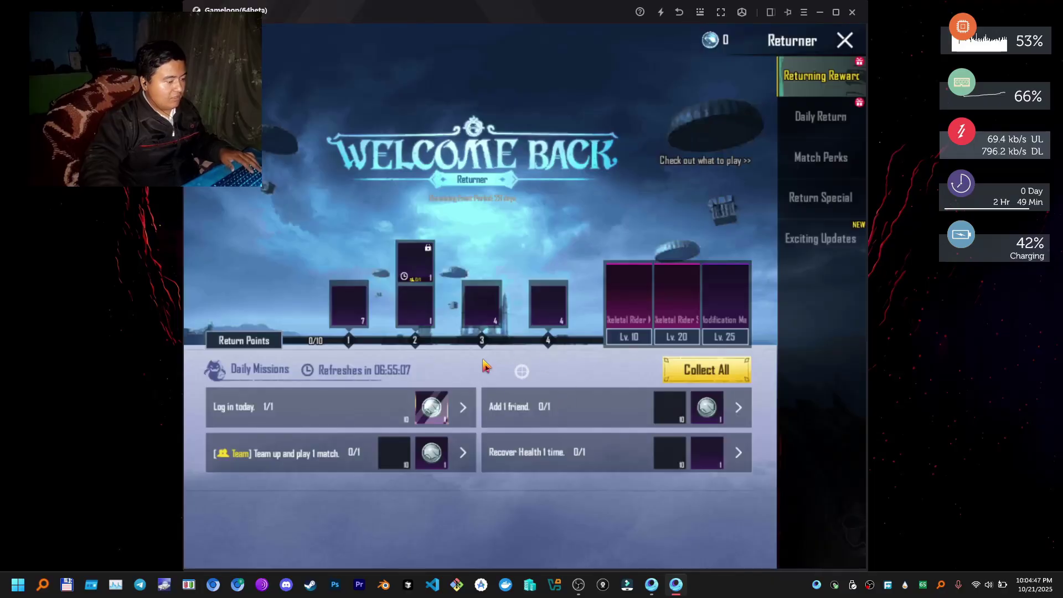
pyautogui.click(844, 41)
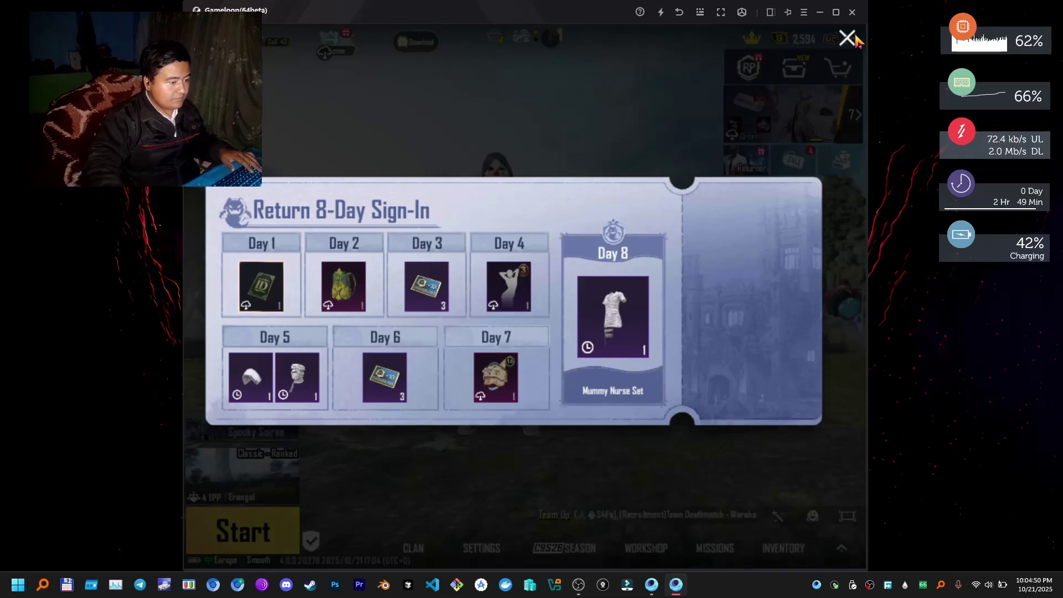
pyautogui.click(690, 140)
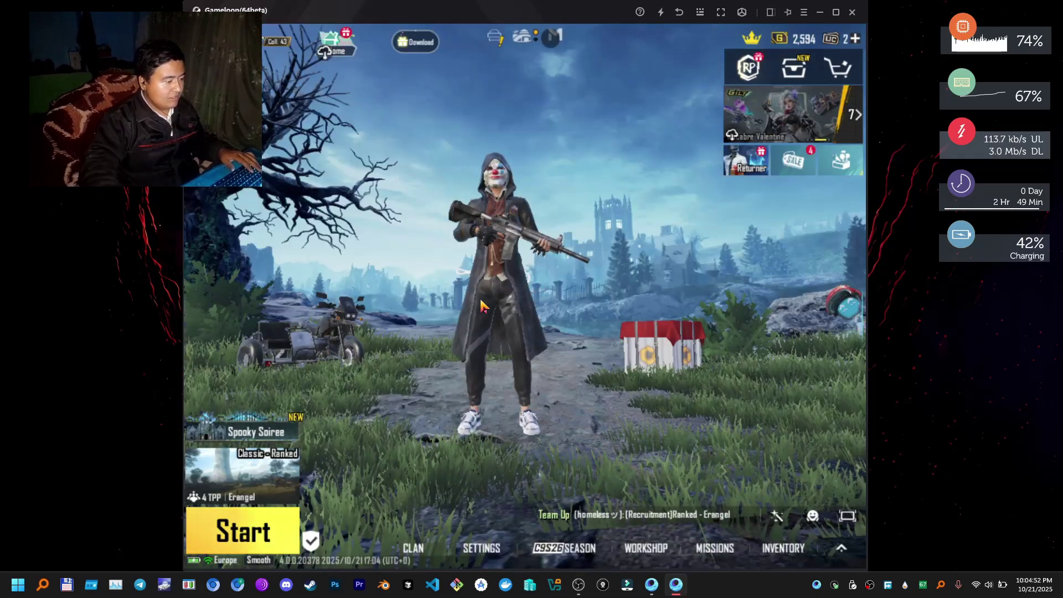
pyautogui.moveTo(480, 306); pyautogui.dragTo(452, 332)
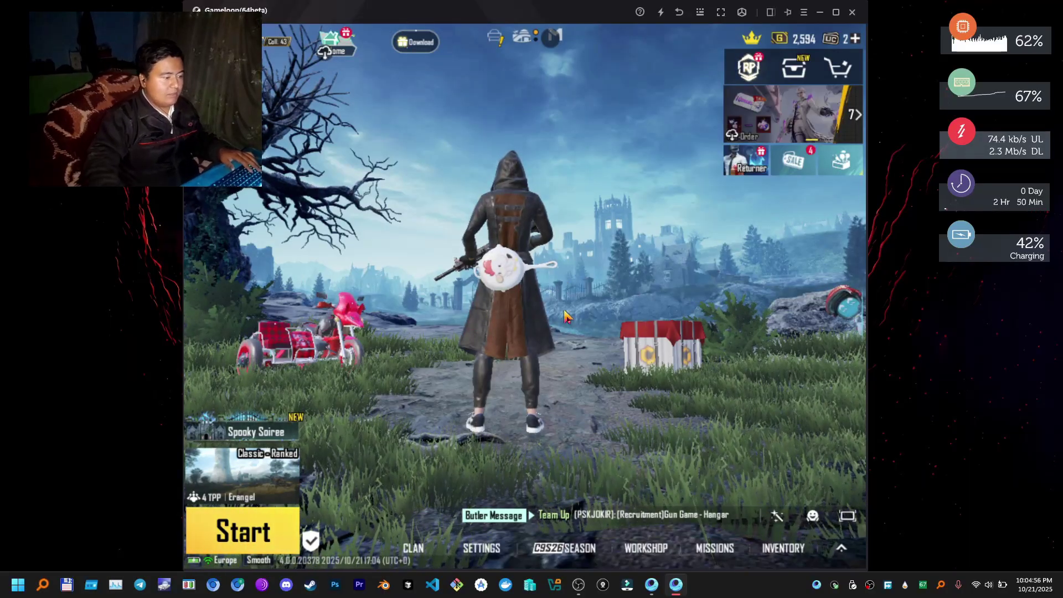
# In the game's graphics settings, set the Combat frame rate to Ultra Extreme and apply the change
pyautogui.click(483, 548)
pyautogui.click(809, 130)
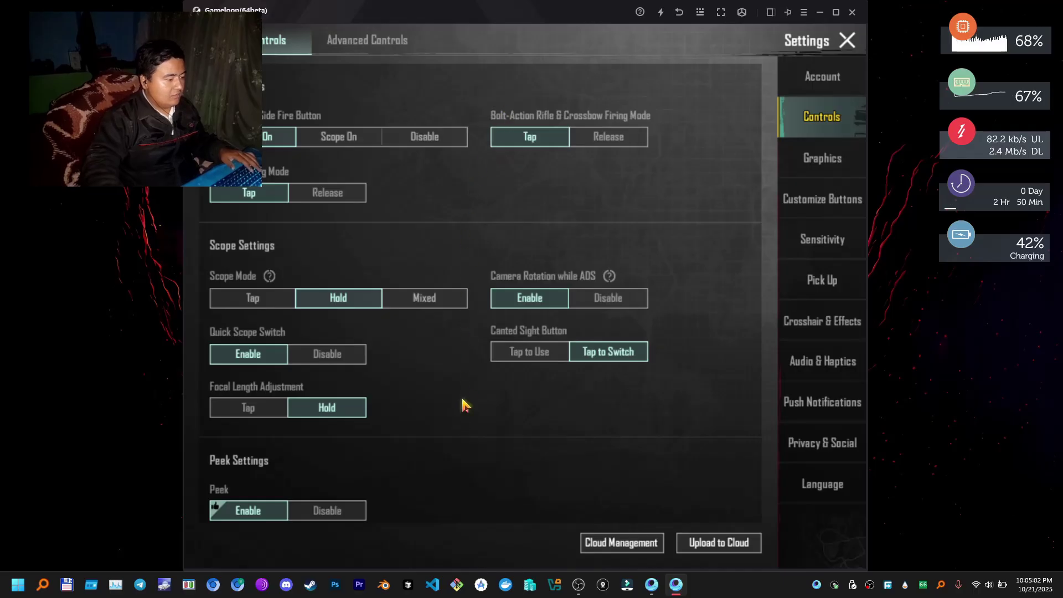
pyautogui.click(818, 165)
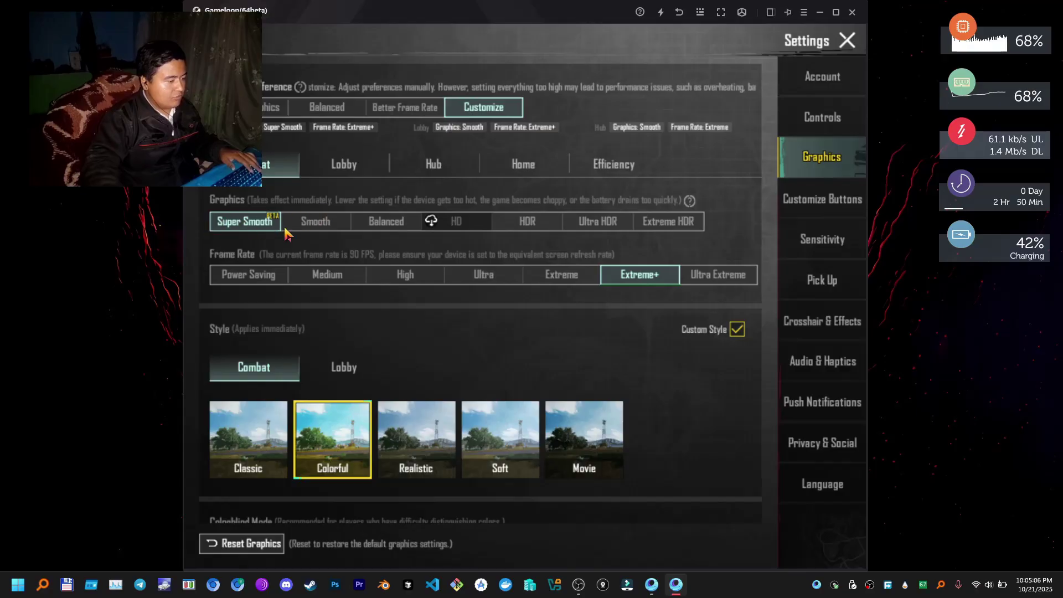
pyautogui.click(723, 275)
pyautogui.click(555, 390)
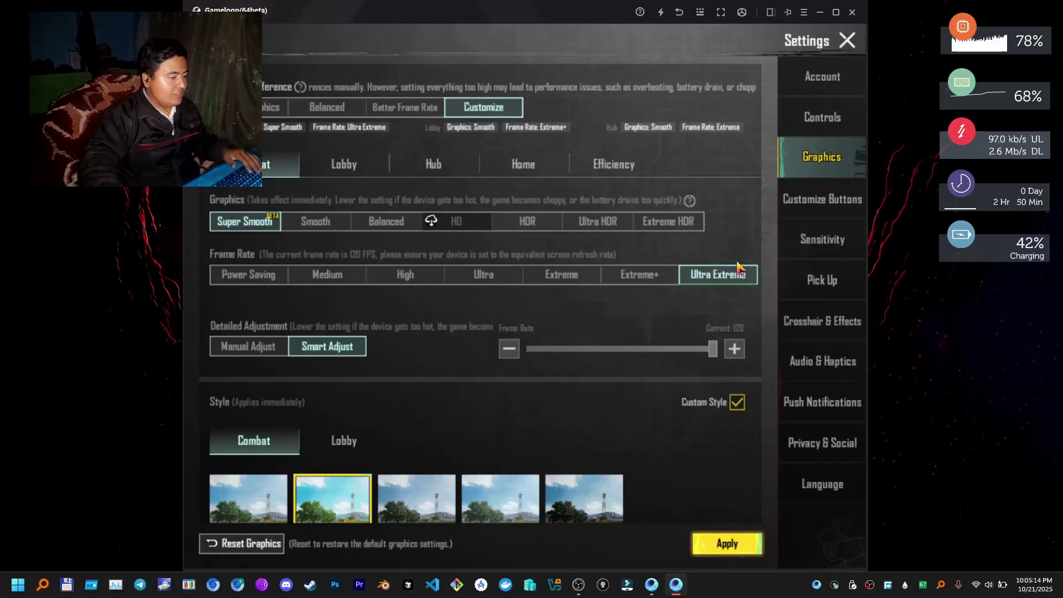
pyautogui.moveTo(593, 375); pyautogui.dragTo(576, 268)
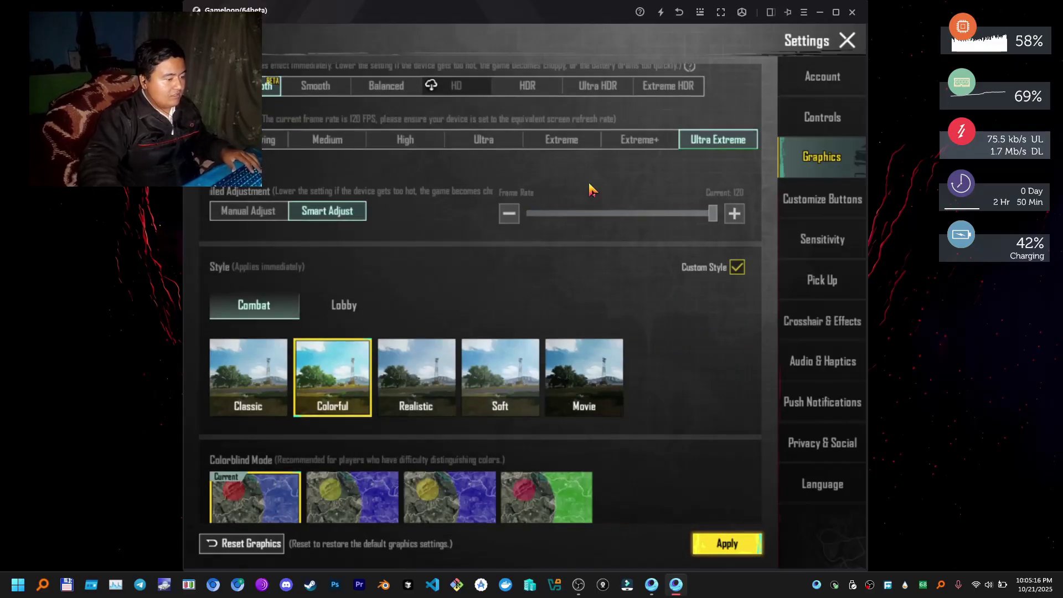
pyautogui.moveTo(562, 304); pyautogui.dragTo(666, 214)
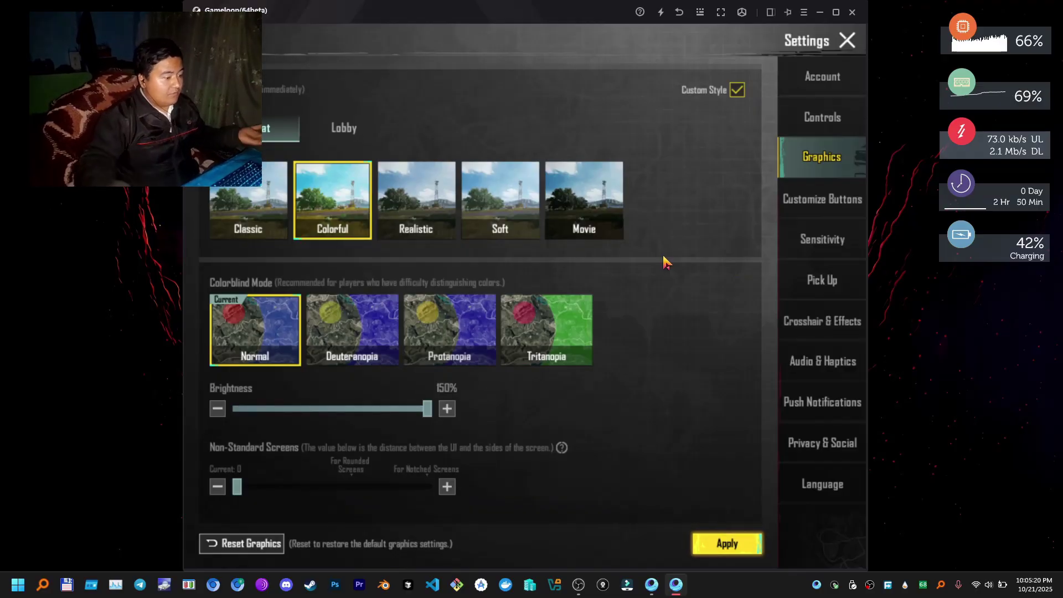
pyautogui.moveTo(662, 253); pyautogui.dragTo(714, 572)
# Switch from the Combat to the Lobby graphics settings
pyautogui.click(344, 164)
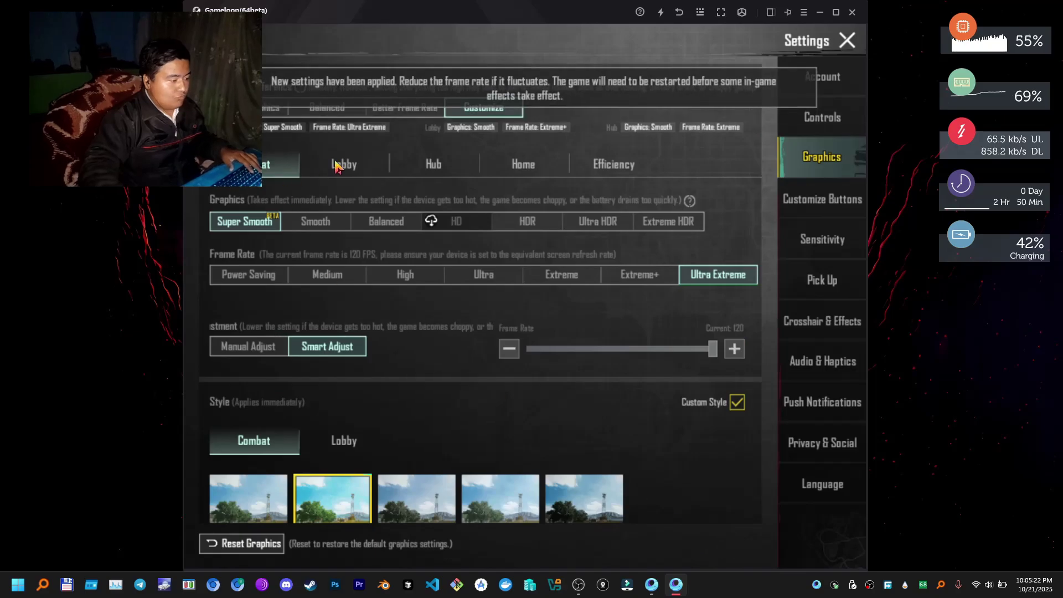